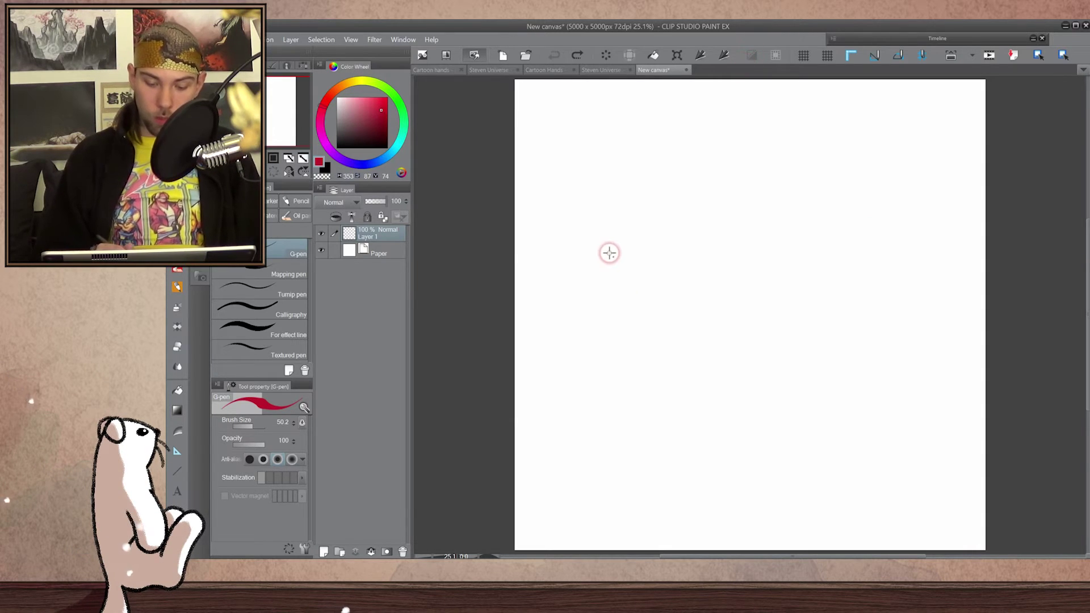
# Try out the unstabilized G-pen with long diagonal strokes across the canvas, undoing all of them.
pyautogui.moveTo(590, 235)
pyautogui.mouseDown()
pyautogui.moveTo(669, 179)
pyautogui.moveTo(611, 258)
pyautogui.moveTo(645, 256)
pyautogui.moveTo(711, 219)
pyautogui.moveTo(653, 281)
pyautogui.moveTo(658, 318)
pyautogui.moveTo(712, 298)
pyautogui.moveTo(927, 299)
pyautogui.mouseUp()
pyautogui.hotkey('ctrl', 'z')
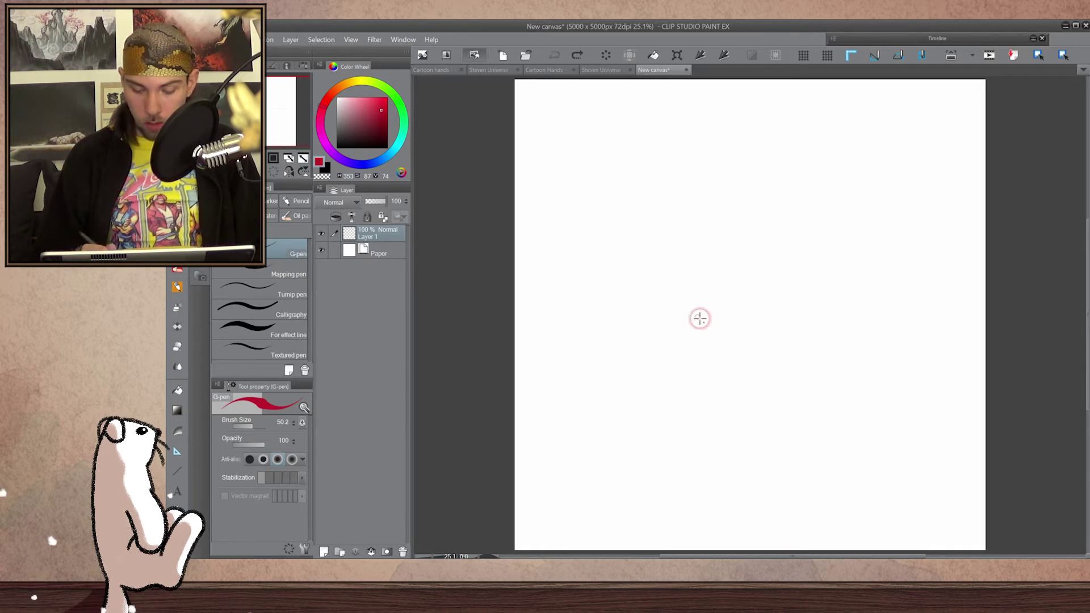
pyautogui.moveTo(593, 278); pyautogui.dragTo(838, 222)
pyautogui.moveTo(617, 339); pyautogui.dragTo(907, 265)
pyautogui.moveTo(636, 381); pyautogui.dragTo(902, 312)
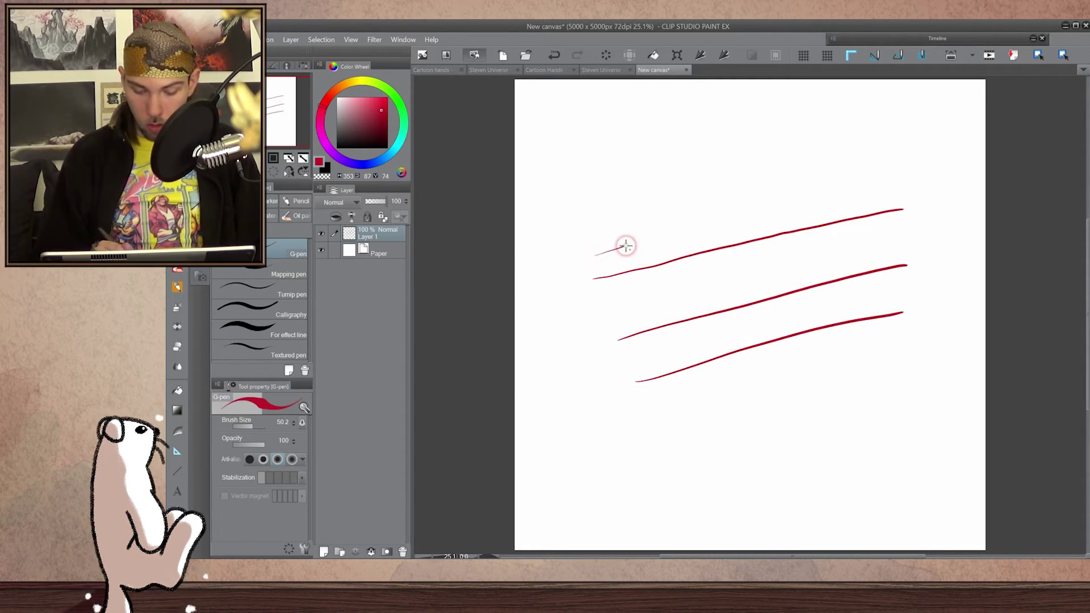
pyautogui.moveTo(596, 250); pyautogui.dragTo(871, 175)
pyautogui.hotkey('ctrl', 'z')
pyautogui.hotkey('ctrl', 'z')
pyautogui.hotkey('ctrl', 'z')
pyautogui.hotkey('ctrl', 'z')
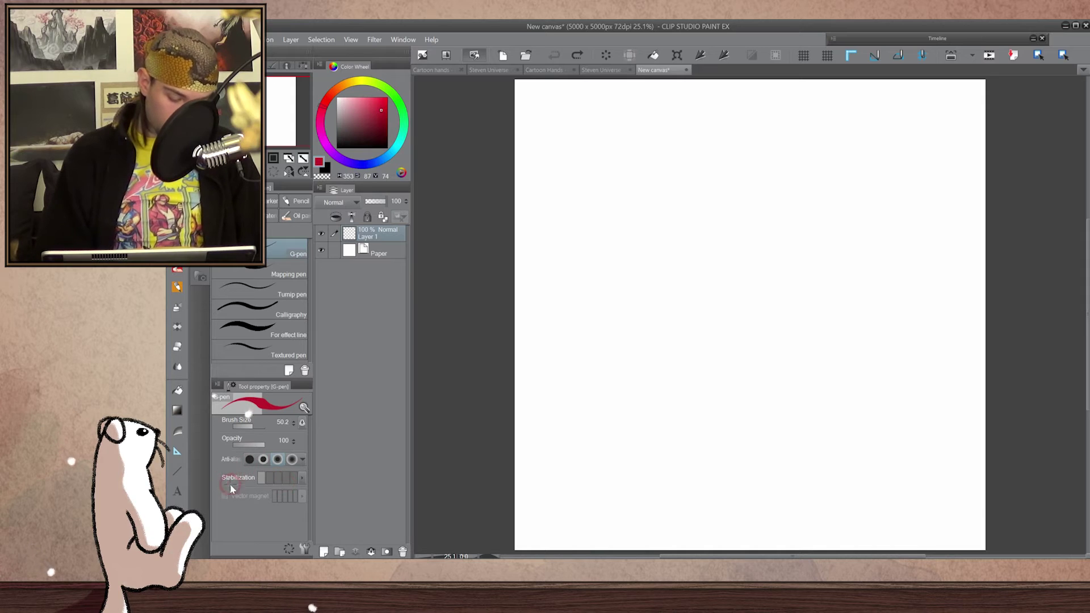
# Raise the G-pen's stabilization to the maximum and draw three roughly parallel strokes rising diagonally across the canvas.
pyautogui.click(280, 477)
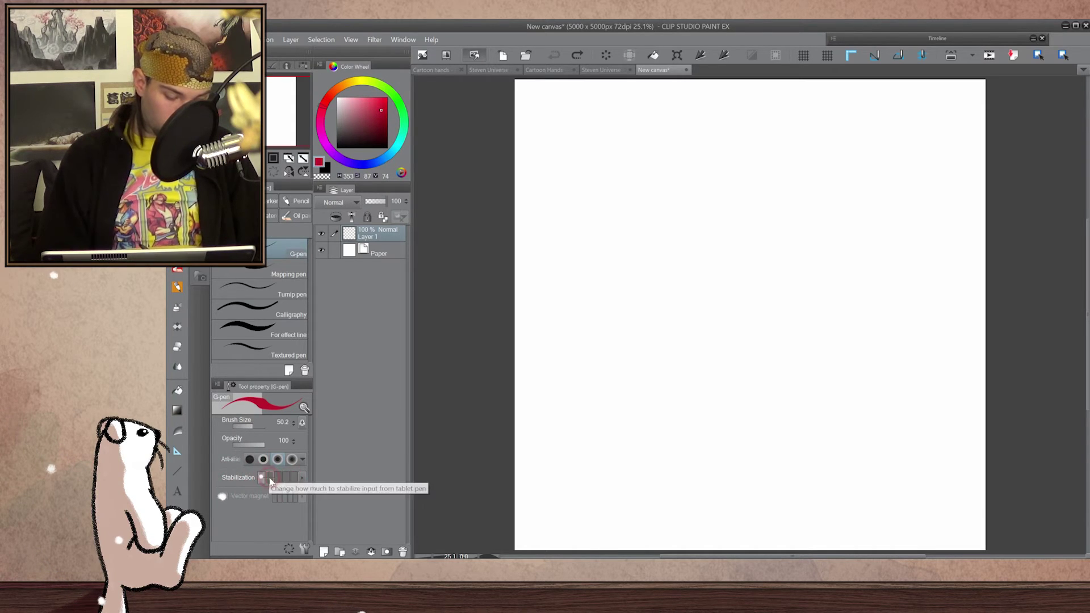
pyautogui.click(289, 480)
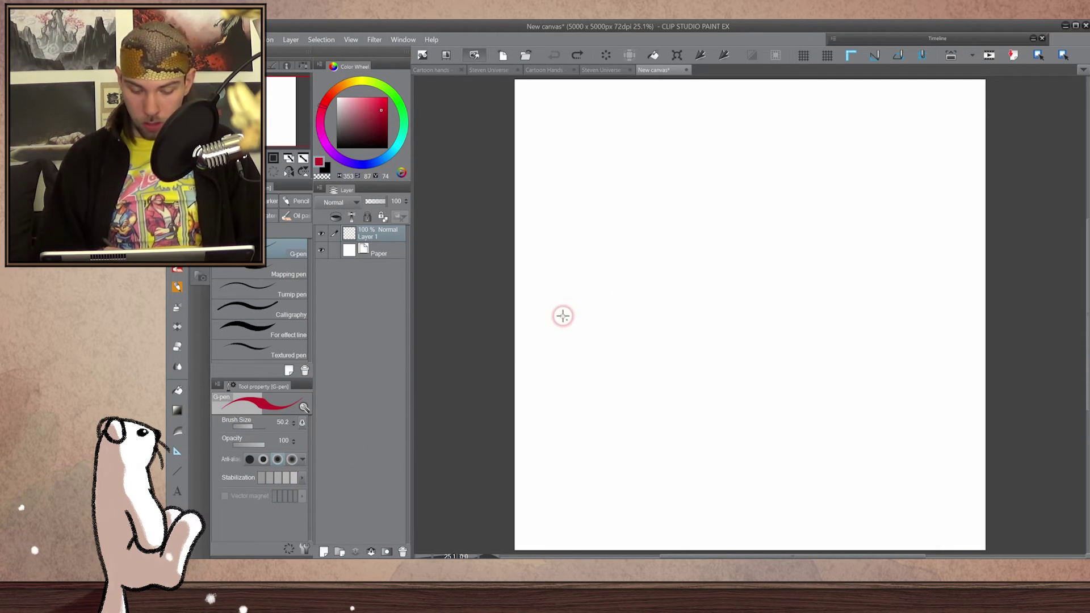
pyautogui.moveTo(562, 316); pyautogui.dragTo(610, 277)
pyautogui.moveTo(754, 187); pyautogui.dragTo(793, 165)
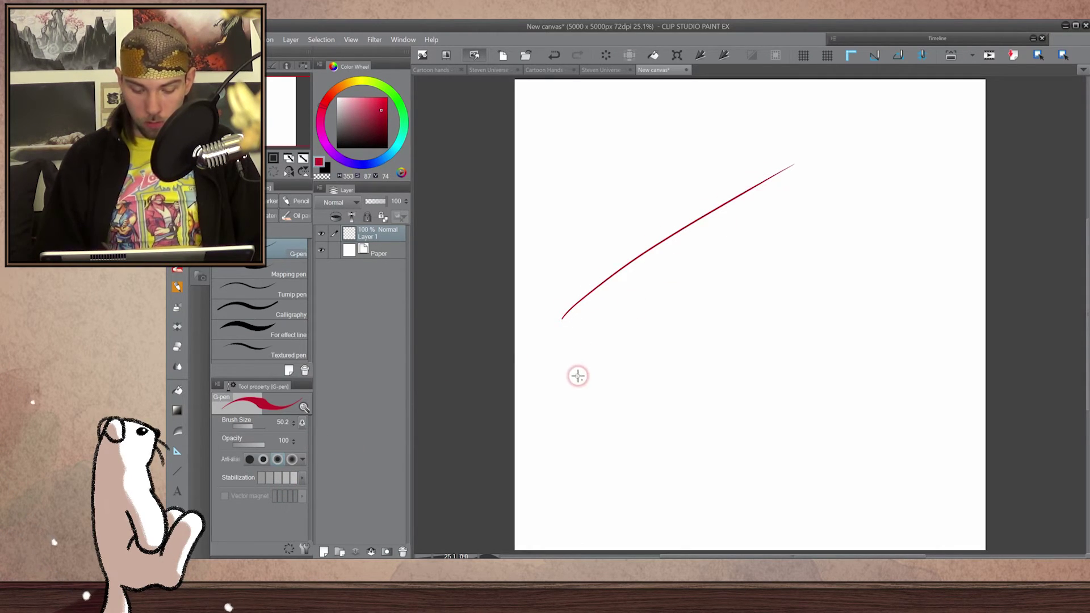
pyautogui.moveTo(577, 374); pyautogui.dragTo(847, 198)
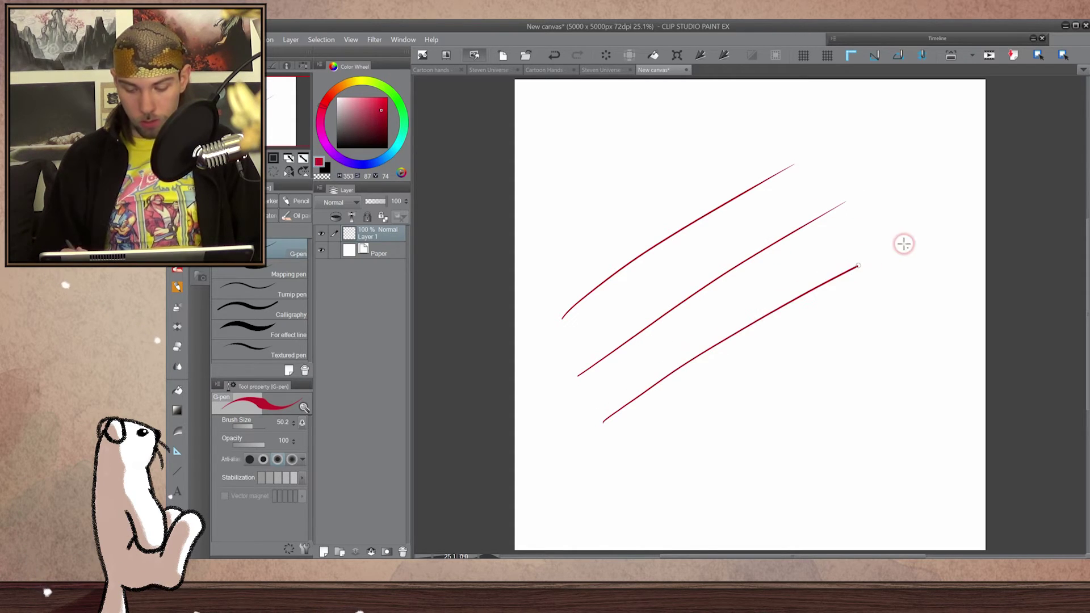
pyautogui.moveTo(903, 244); pyautogui.dragTo(904, 245)
# Draw four steep, slightly curved strokes crossing the three diagonal lines to form a grid.
pyautogui.moveTo(586, 160)
pyautogui.mouseDown()
pyautogui.moveTo(610, 289)
pyautogui.moveTo(661, 429)
pyautogui.mouseUp()
pyautogui.moveTo(635, 148)
pyautogui.mouseDown()
pyautogui.moveTo(666, 287)
pyautogui.moveTo(722, 413)
pyautogui.mouseUp()
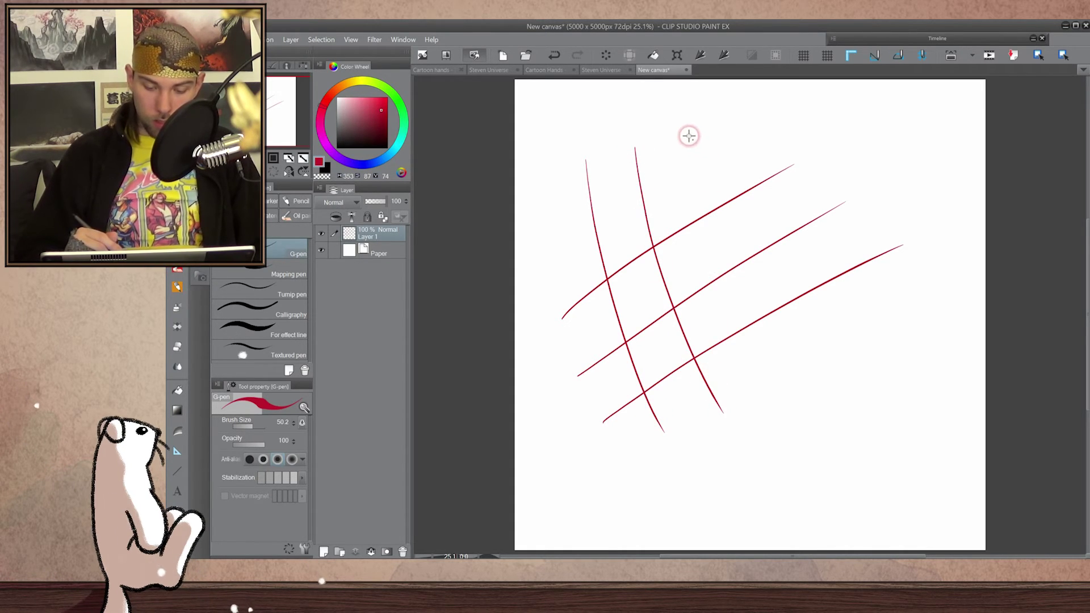
pyautogui.moveTo(689, 136)
pyautogui.mouseDown()
pyautogui.moveTo(735, 298)
pyautogui.moveTo(784, 389)
pyautogui.mouseUp()
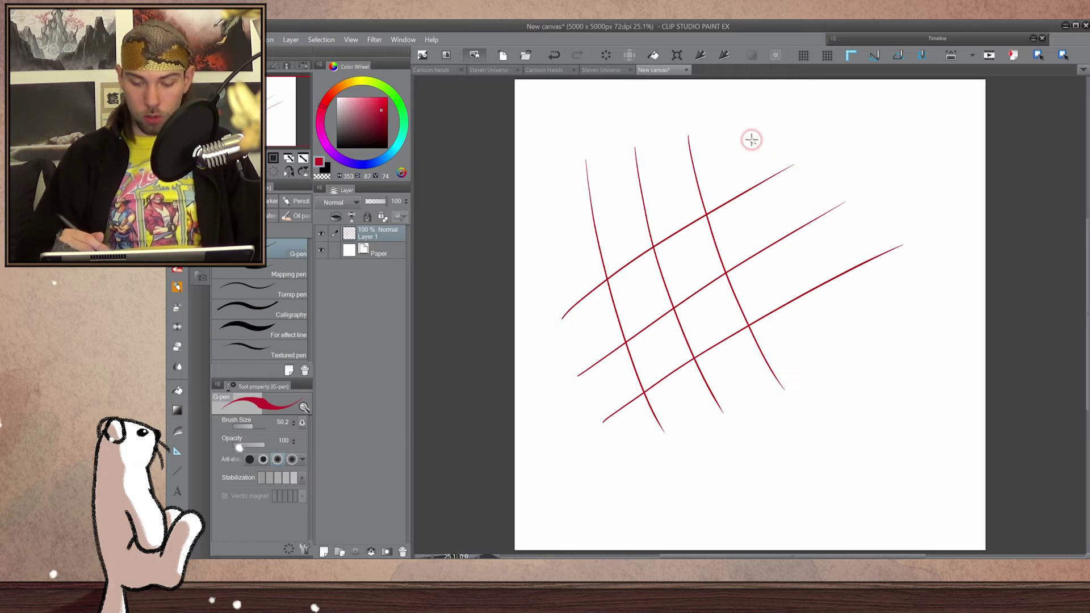
pyautogui.moveTo(745, 127)
pyautogui.mouseDown()
pyautogui.moveTo(788, 261)
pyautogui.moveTo(845, 362)
pyautogui.mouseUp()
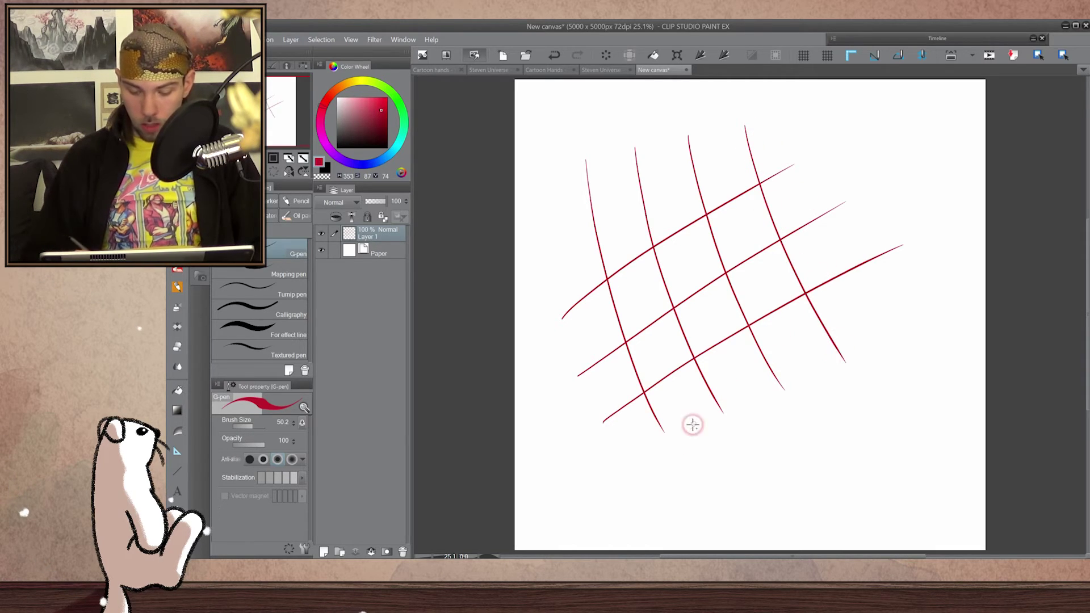
# Draw a looping curve below the grid and a winding S-shaped curve along its right side.
pyautogui.moveTo(700, 482)
pyautogui.mouseDown()
pyautogui.moveTo(760, 480)
pyautogui.moveTo(826, 454)
pyautogui.moveTo(860, 401)
pyautogui.moveTo(864, 354)
pyautogui.mouseUp()
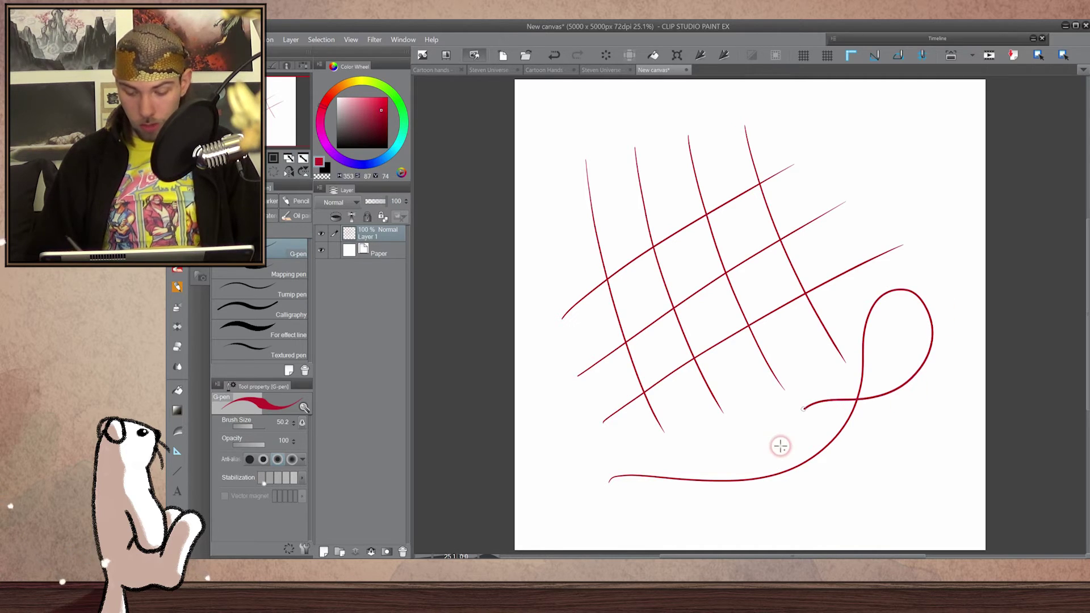
pyautogui.moveTo(781, 447)
pyautogui.mouseDown()
pyautogui.moveTo(861, 497)
pyautogui.moveTo(907, 445)
pyautogui.moveTo(899, 381)
pyautogui.moveTo(851, 337)
pyautogui.mouseUp()
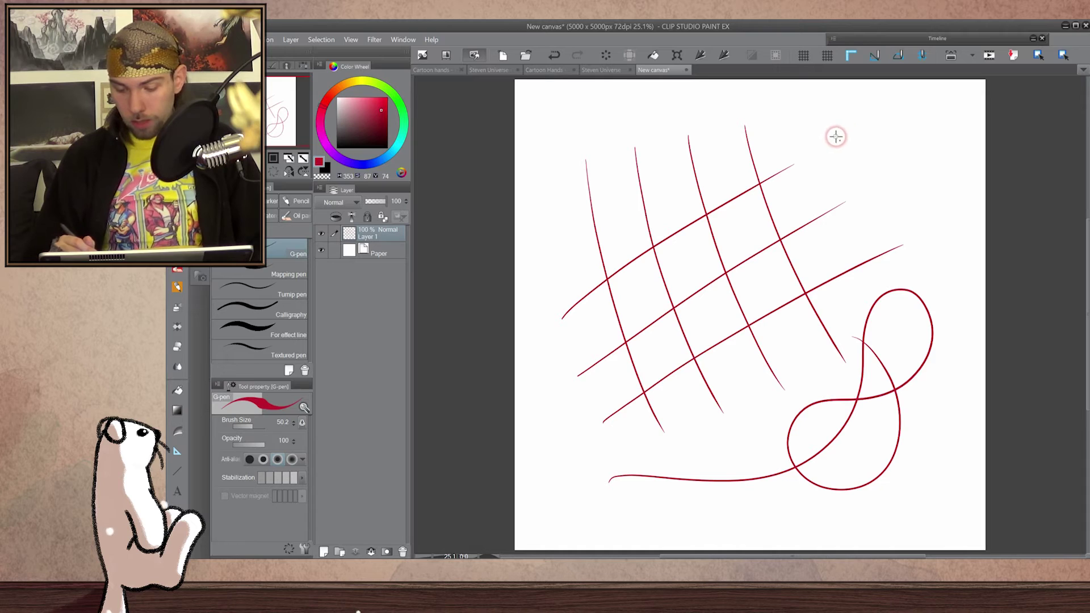
pyautogui.moveTo(842, 222)
pyautogui.mouseDown()
pyautogui.moveTo(906, 226)
pyautogui.moveTo(907, 253)
pyautogui.mouseUp()
pyautogui.moveTo(860, 311)
pyautogui.mouseDown()
pyautogui.moveTo(916, 364)
pyautogui.moveTo(928, 402)
pyautogui.moveTo(924, 444)
pyautogui.mouseUp()
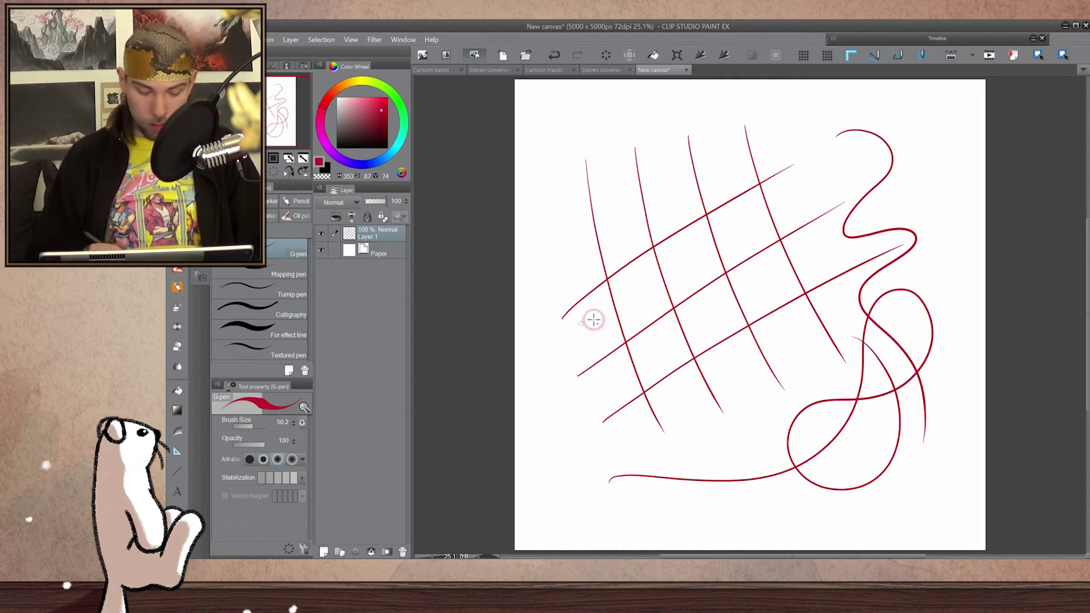
# Lower the stabilization to the third of five levels and draw wavy curves and a scalloped arc around the grid, plus a straight diagonal line.
pyautogui.click(280, 478)
pyautogui.moveTo(573, 254)
pyautogui.mouseDown()
pyautogui.moveTo(566, 419)
pyautogui.moveTo(605, 457)
pyautogui.mouseUp()
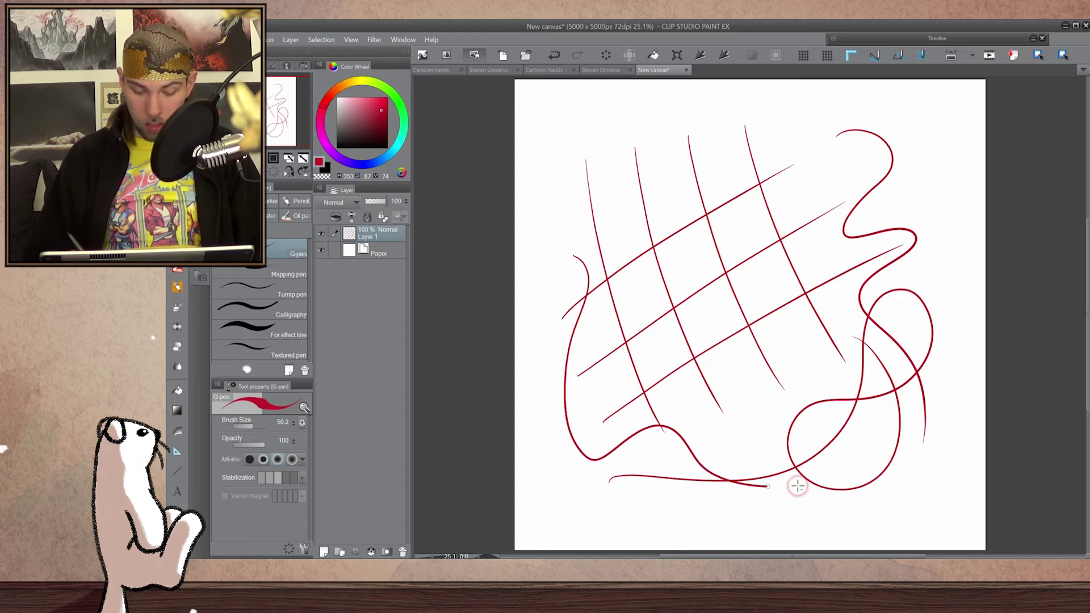
pyautogui.moveTo(847, 415)
pyautogui.mouseDown()
pyautogui.moveTo(812, 393)
pyautogui.moveTo(721, 437)
pyautogui.moveTo(698, 392)
pyautogui.moveTo(730, 335)
pyautogui.moveTo(689, 315)
pyautogui.mouseUp()
pyautogui.moveTo(624, 114); pyautogui.dragTo(684, 109)
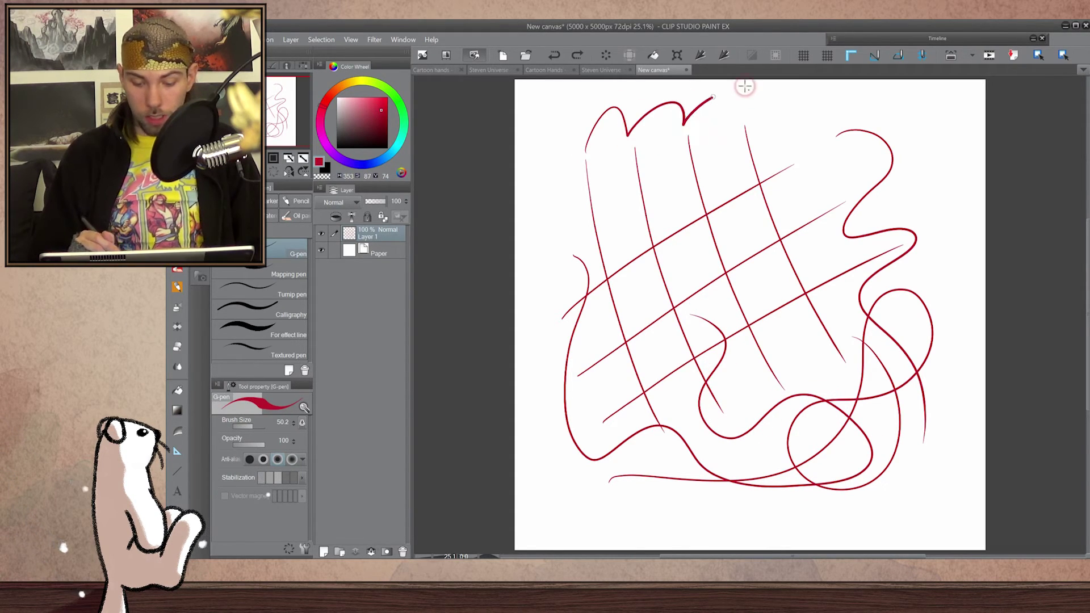
pyautogui.moveTo(745, 86)
pyautogui.mouseDown()
pyautogui.moveTo(751, 115)
pyautogui.moveTo(765, 104)
pyautogui.moveTo(824, 120)
pyautogui.moveTo(807, 155)
pyautogui.moveTo(837, 146)
pyautogui.moveTo(886, 160)
pyautogui.moveTo(912, 189)
pyautogui.moveTo(911, 242)
pyautogui.mouseUp()
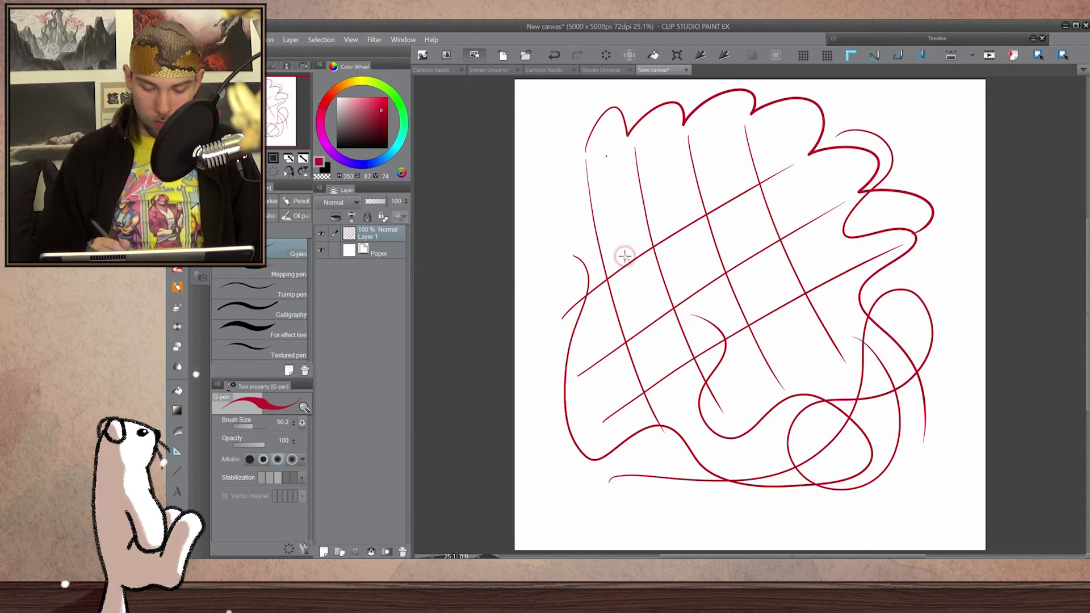
pyautogui.keyDown('shift'); pyautogui.click(832, 379); pyautogui.keyUp('shift')
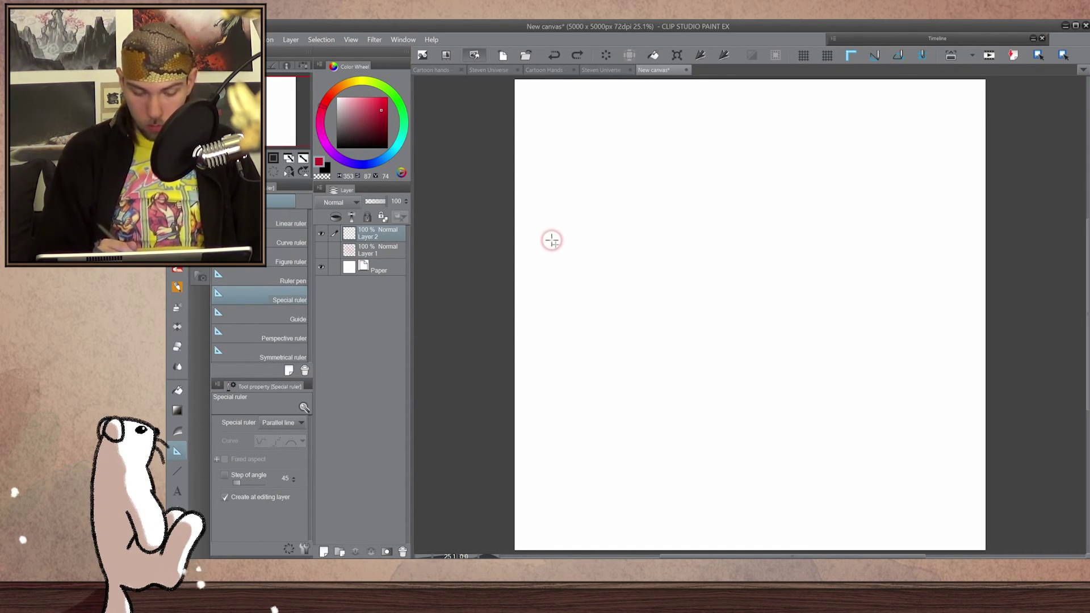
# Place a diagonal parallel-line special ruler on Layer 2 and draw several parallel red lines along it with Fill-in mono pen 2.
pyautogui.moveTo(551, 236); pyautogui.dragTo(789, 463)
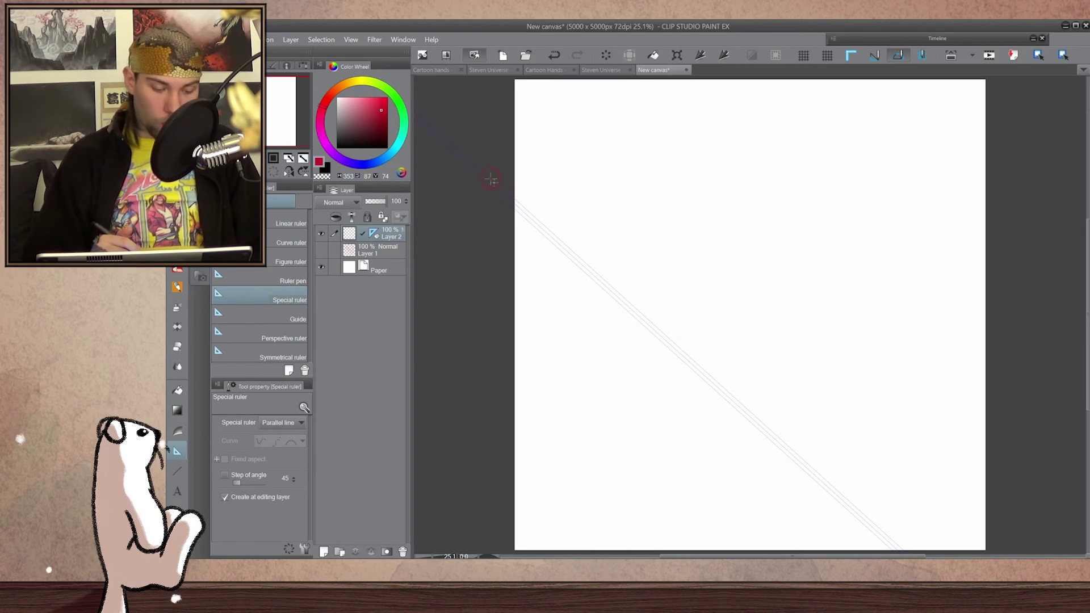
pyautogui.press('p')
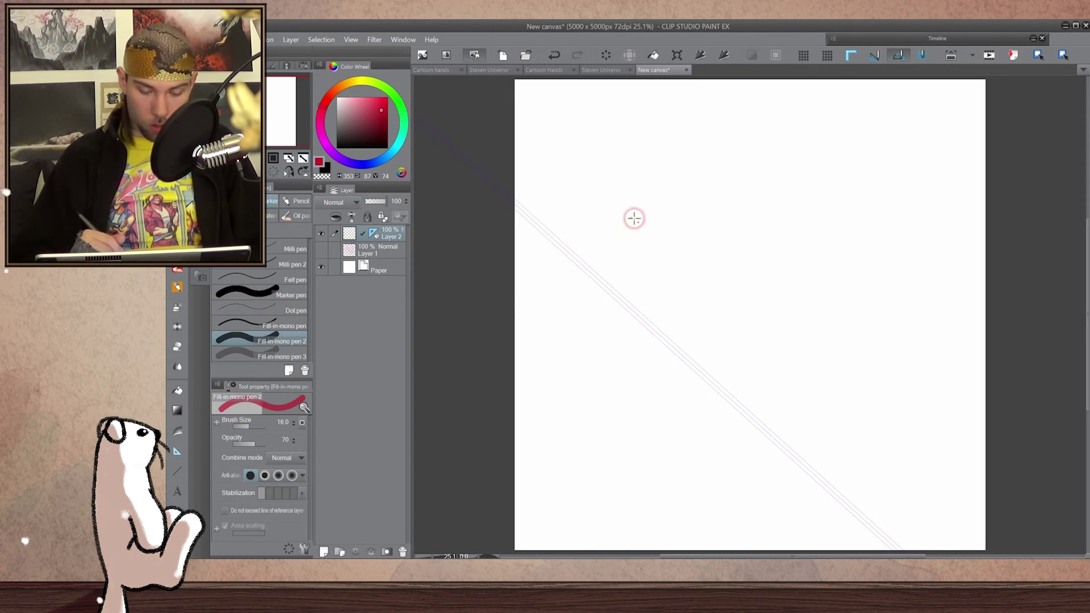
pyautogui.moveTo(587, 210); pyautogui.dragTo(788, 392)
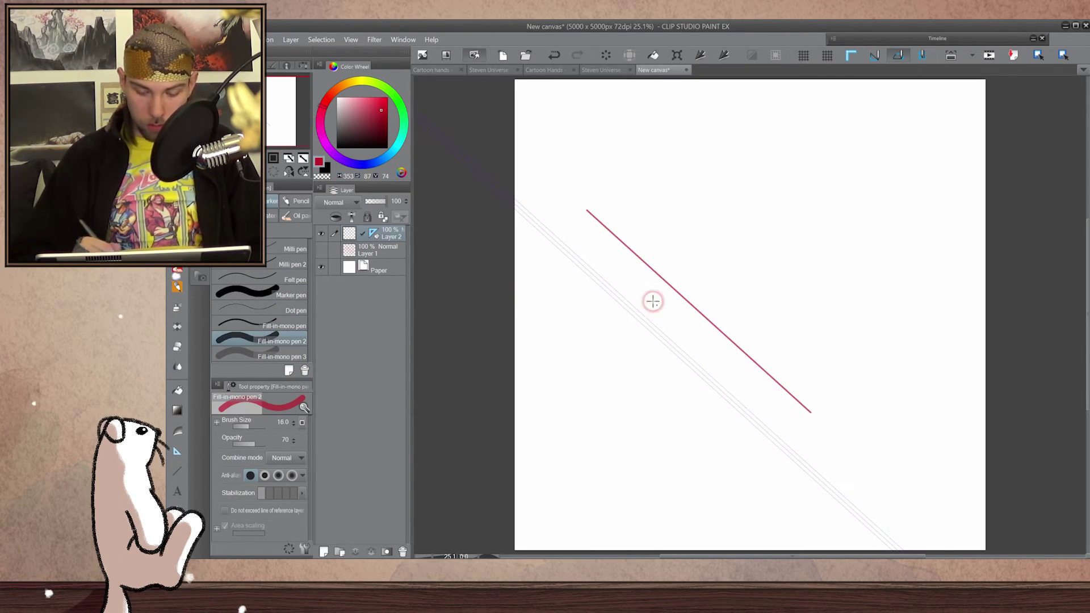
pyautogui.moveTo(625, 278); pyautogui.dragTo(771, 406)
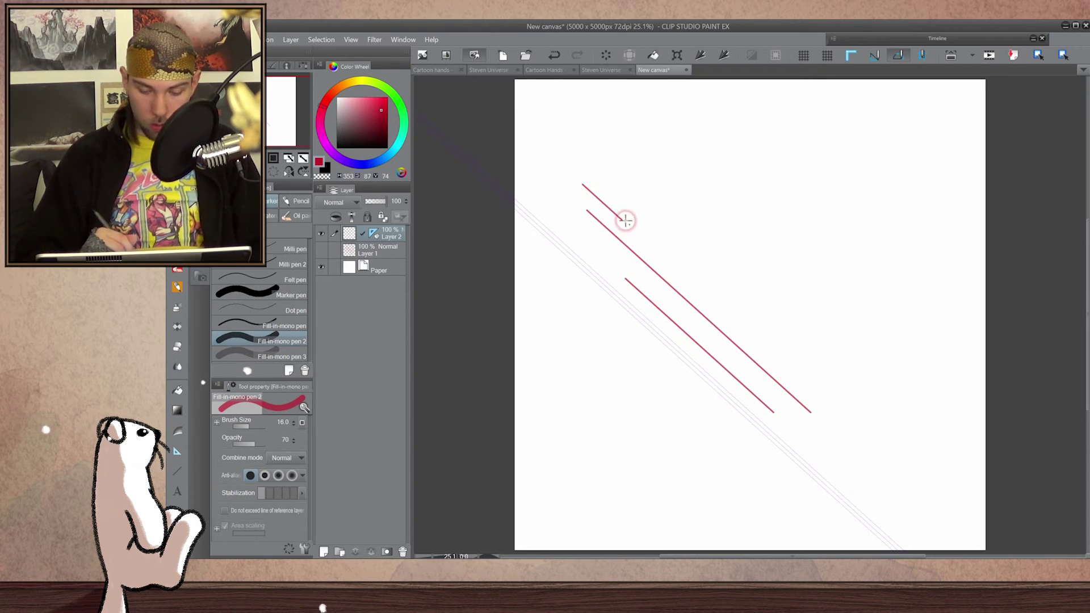
pyautogui.moveTo(625, 220); pyautogui.dragTo(793, 369)
pyautogui.moveTo(670, 229)
pyautogui.mouseDown()
pyautogui.moveTo(742, 252)
pyautogui.moveTo(837, 214)
pyautogui.mouseUp()
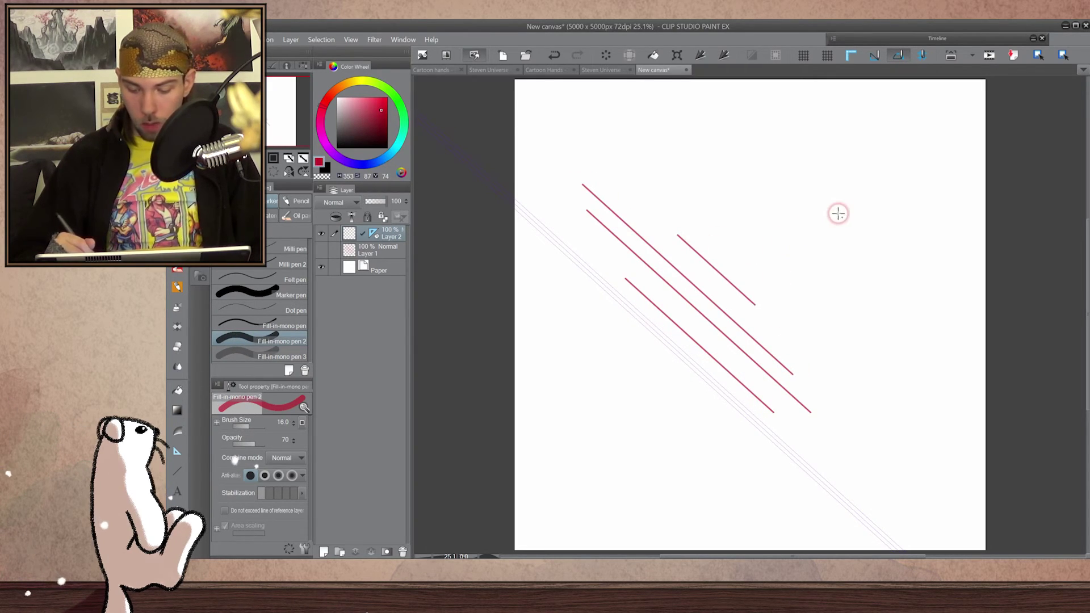
pyautogui.moveTo(769, 123); pyautogui.dragTo(889, 245)
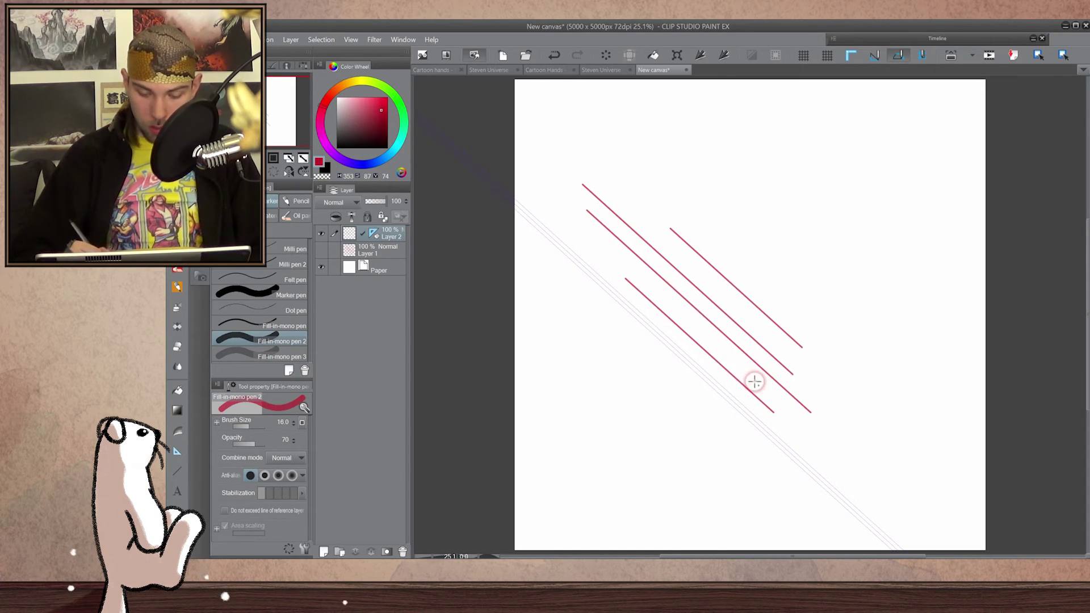
pyautogui.moveTo(715, 236); pyautogui.dragTo(870, 377)
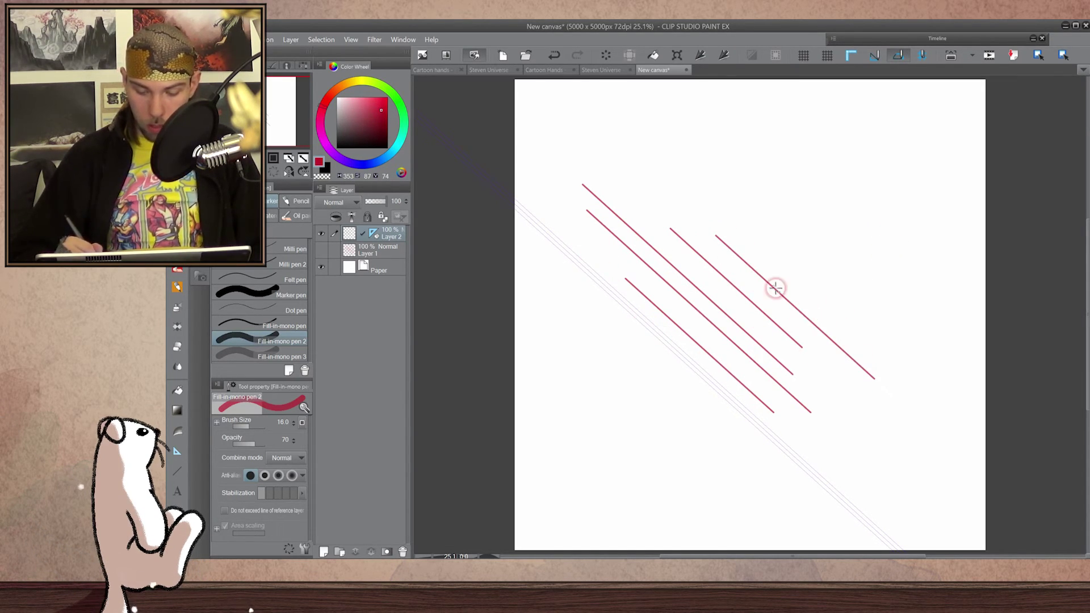
pyautogui.moveTo(775, 288); pyautogui.dragTo(651, 175)
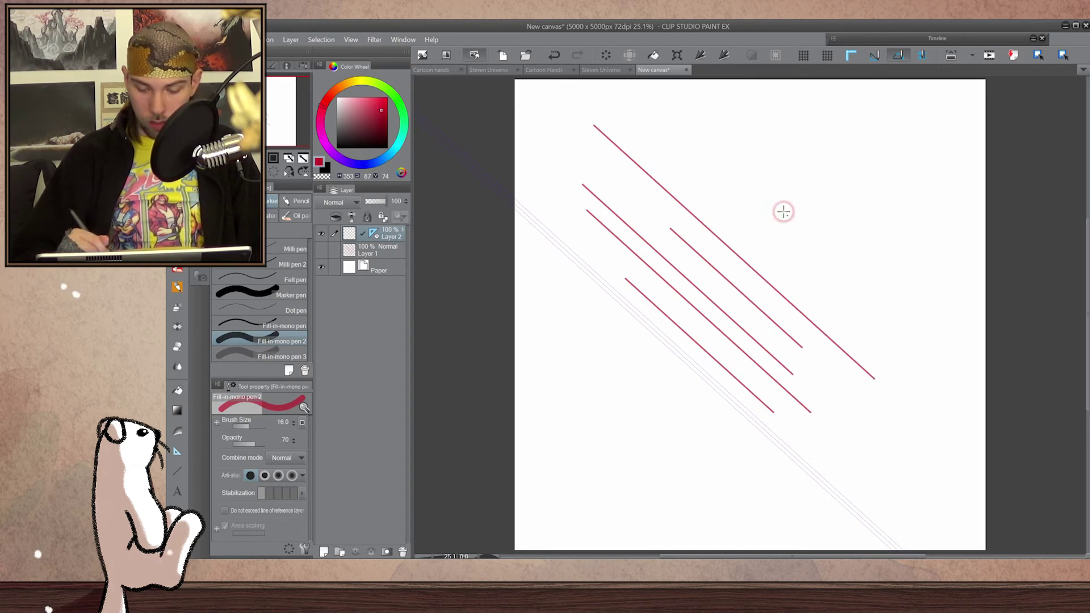
# Undo the parallel red lines and the parallel-line ruler.
pyautogui.hotkey('ctrl', 'z')
pyautogui.hotkey('ctrl', 'z')
pyautogui.hotkey('ctrl', 'z')
pyautogui.hotkey('ctrl', 'z')
pyautogui.hotkey('ctrl', 'z')
pyautogui.hotkey('ctrl', 'z')
# Create a perspective ruler with two vanishing points near the left and right canvas edges, on a horizon slightly above the middle.
pyautogui.press('u')
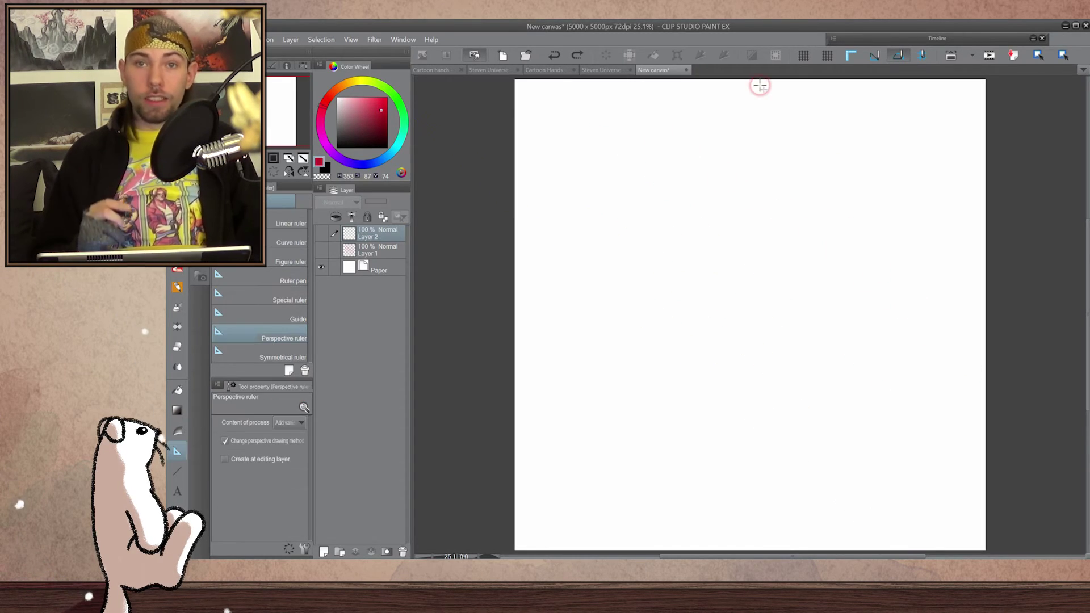
pyautogui.moveTo(580, 280); pyautogui.dragTo(551, 348)
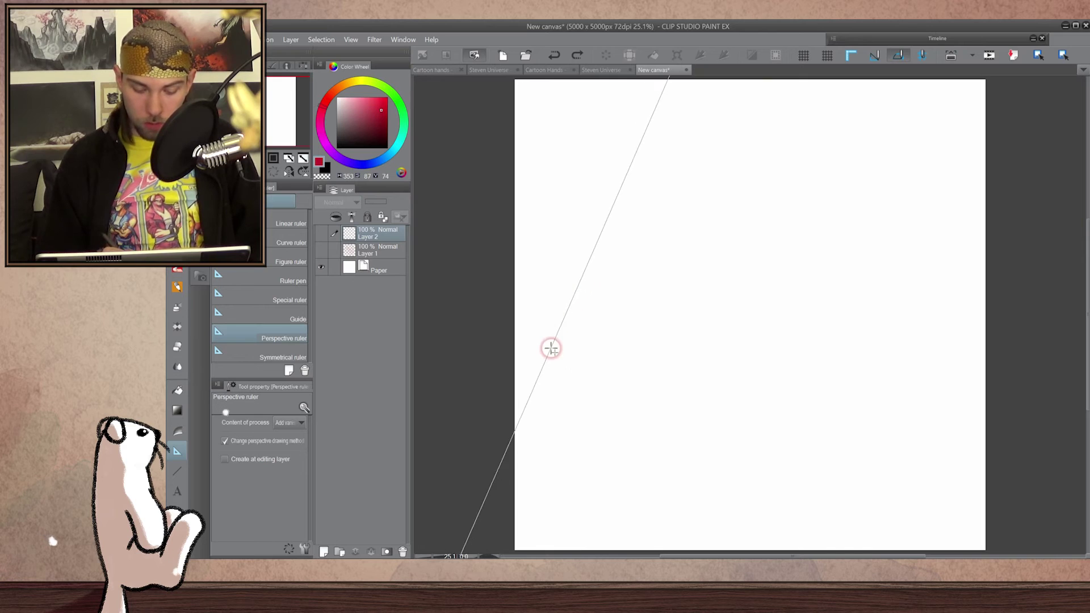
pyautogui.moveTo(576, 291); pyautogui.dragTo(601, 369)
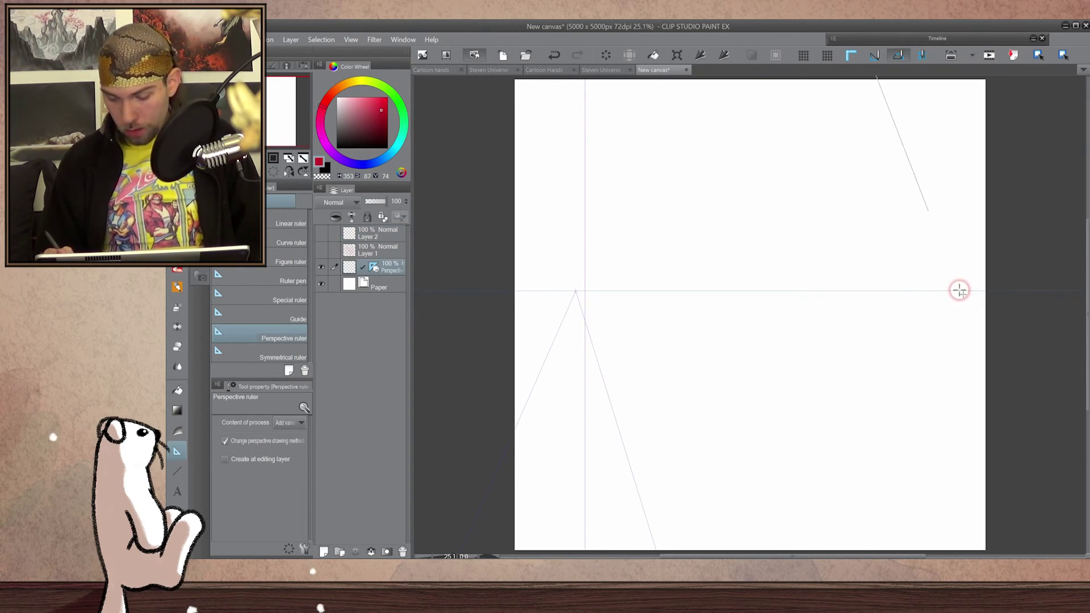
pyautogui.moveTo(959, 290); pyautogui.dragTo(970, 328)
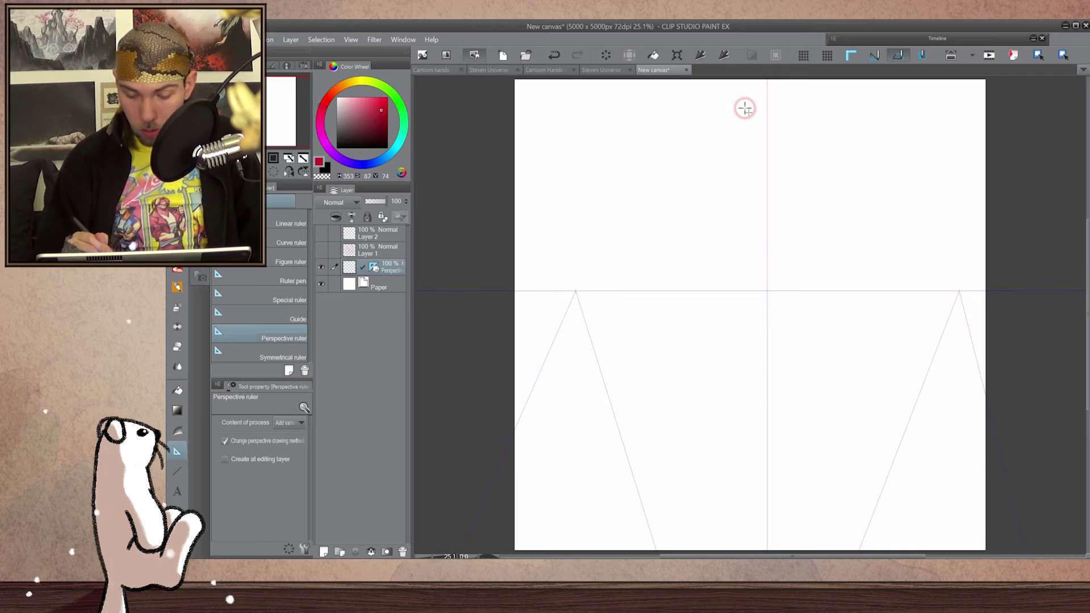
# Add a third vanishing point near the canvas's top centre and set it to infinite for vertical guides.
pyautogui.moveTo(742, 97); pyautogui.dragTo(743, 523)
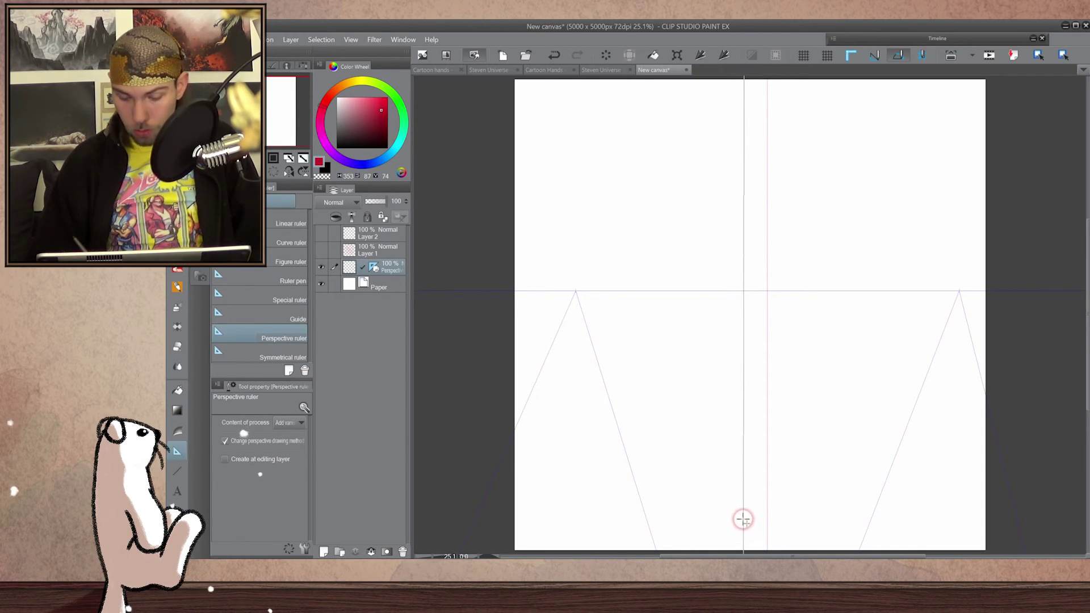
pyautogui.moveTo(744, 97)
pyautogui.mouseDown()
pyautogui.moveTo(706, 252)
pyautogui.moveTo(748, 94)
pyautogui.mouseUp()
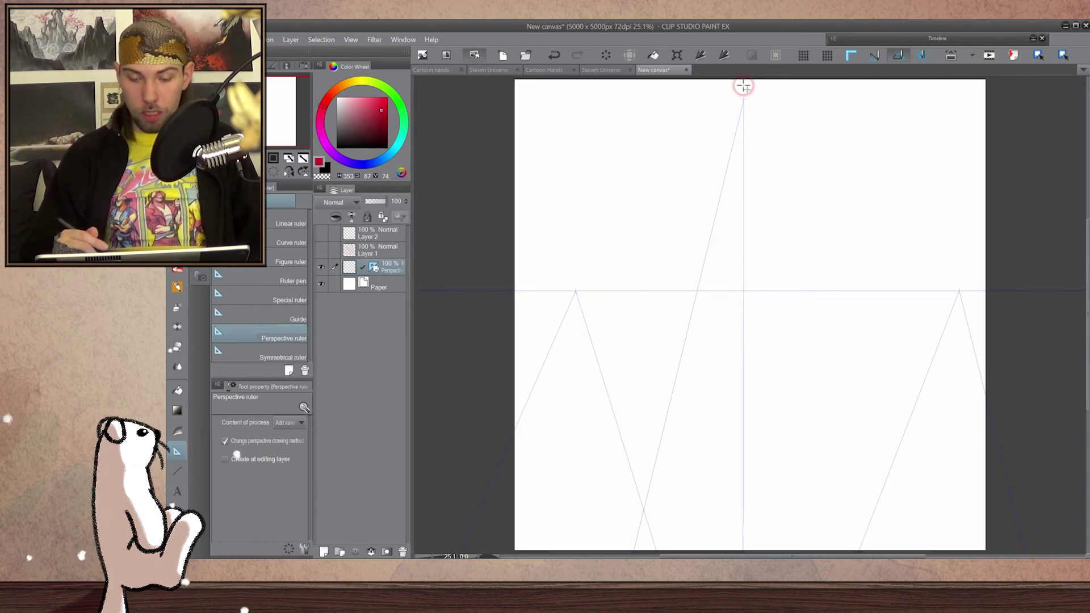
pyautogui.click(293, 423)
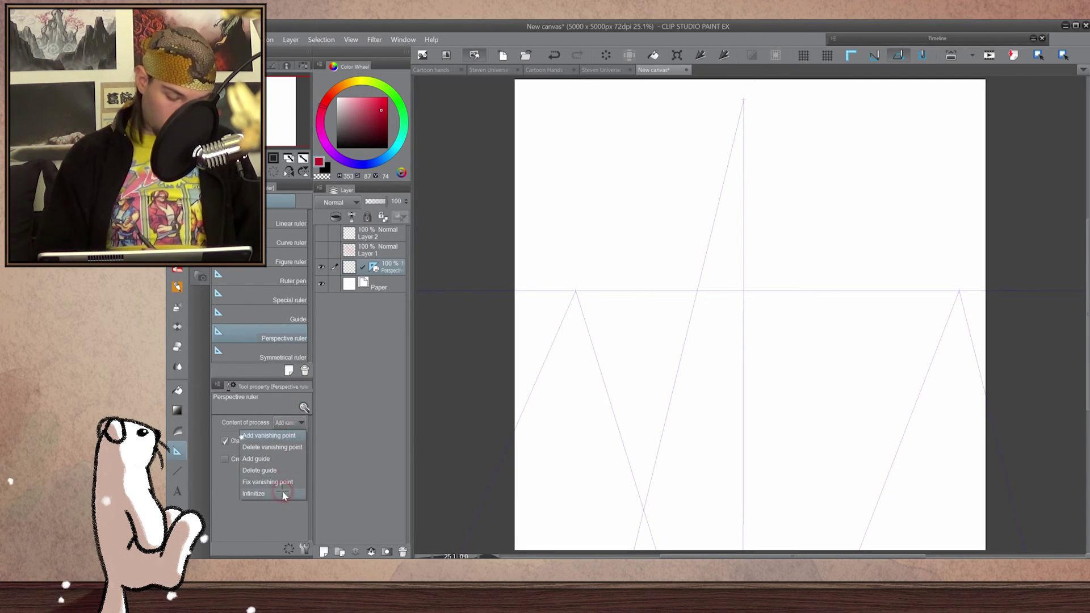
pyautogui.click(284, 492)
pyautogui.click(744, 100)
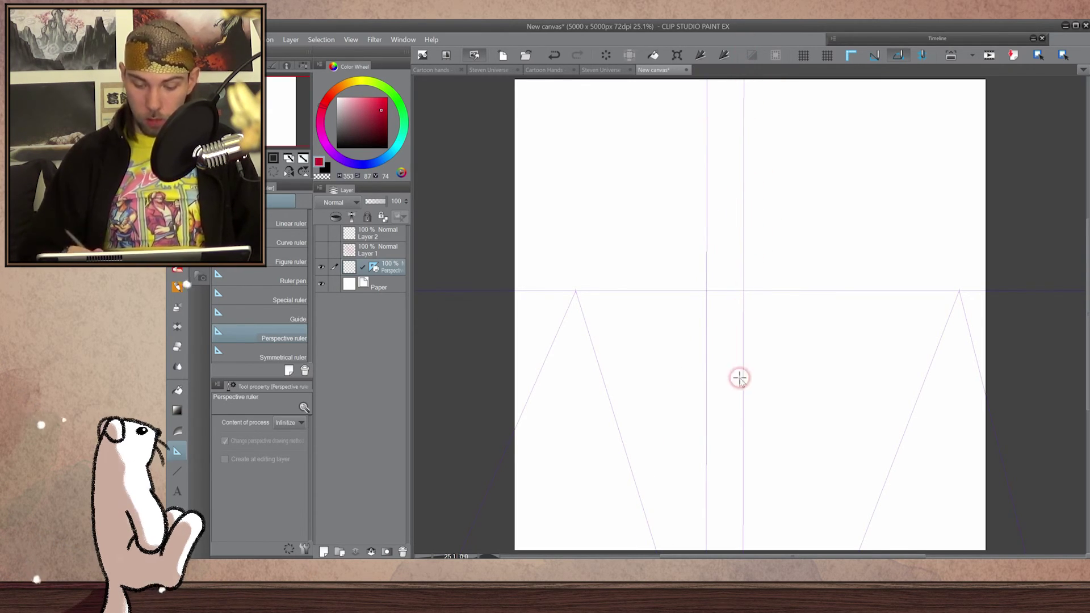
pyautogui.hotkey('ctrl', 'z')
# With Fill-in mono pen 2, draw a box's near vertical edge and its upper and lower edges receding toward both horizon vanishing points.
pyautogui.press('p')
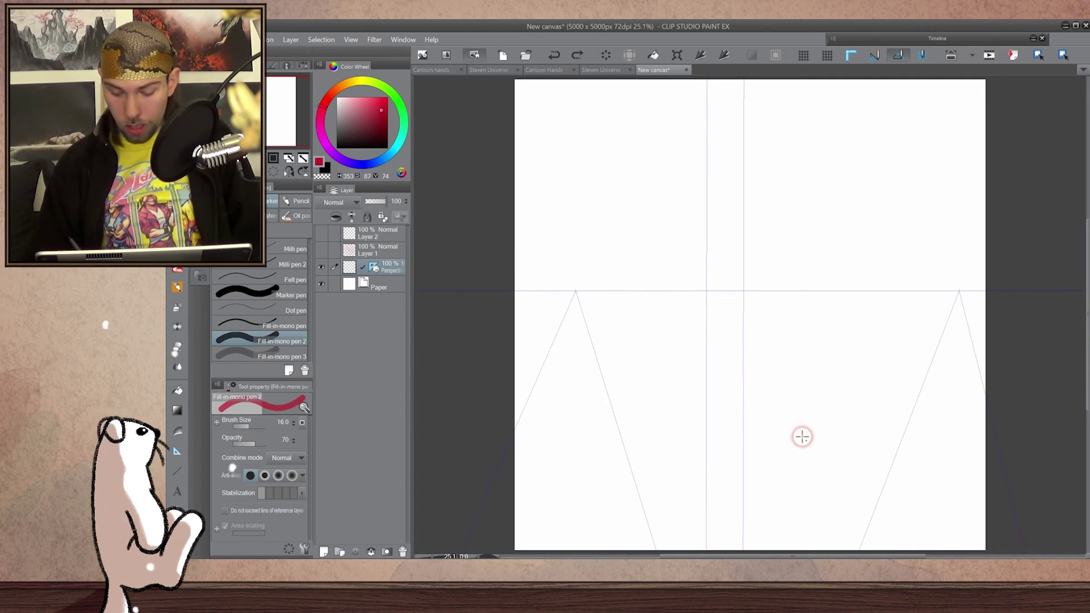
pyautogui.moveTo(801, 437); pyautogui.dragTo(884, 357)
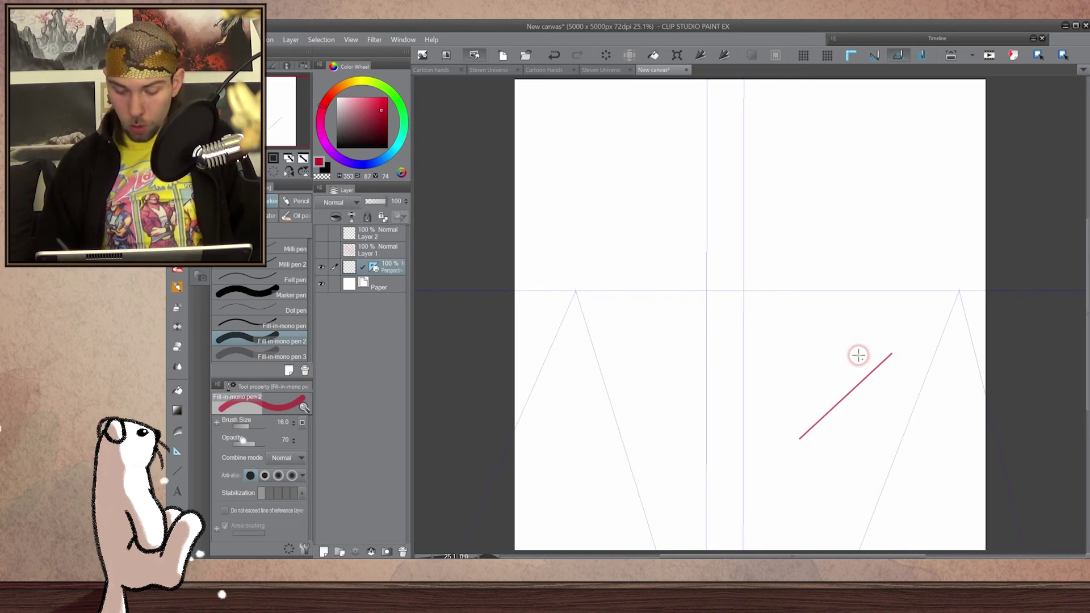
pyautogui.moveTo(799, 438); pyautogui.dragTo(726, 389)
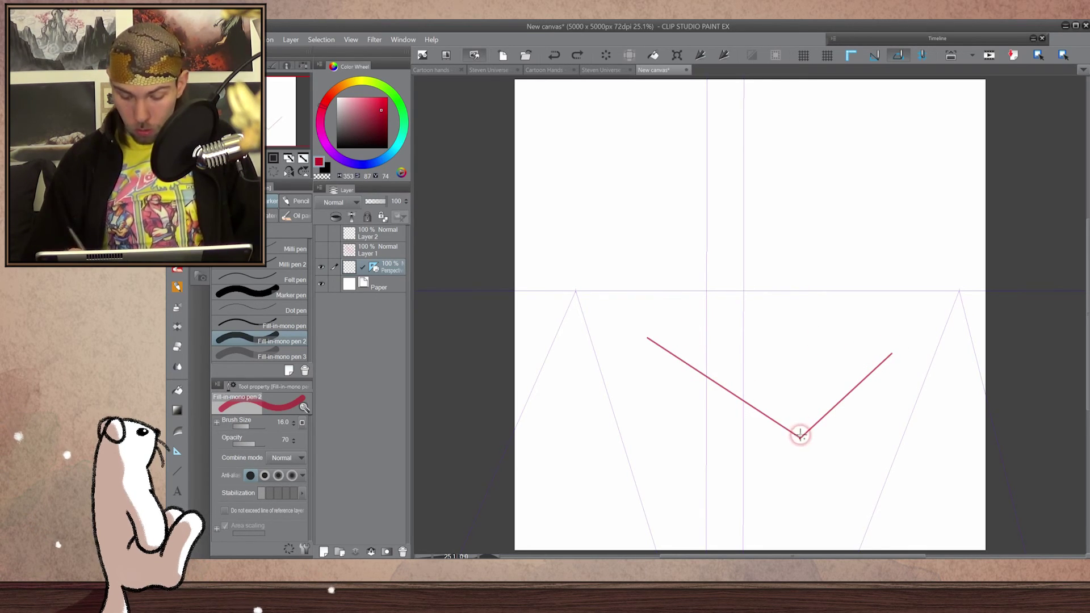
pyautogui.moveTo(801, 436); pyautogui.dragTo(801, 229)
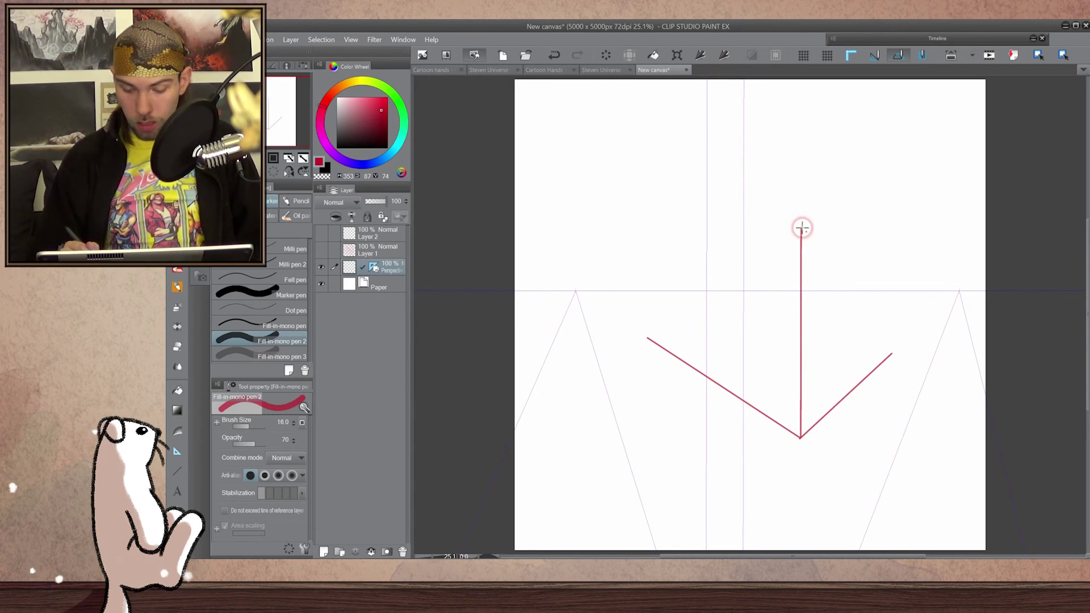
pyautogui.moveTo(801, 228)
pyautogui.mouseDown()
pyautogui.moveTo(869, 264)
pyautogui.moveTo(901, 267)
pyautogui.mouseUp()
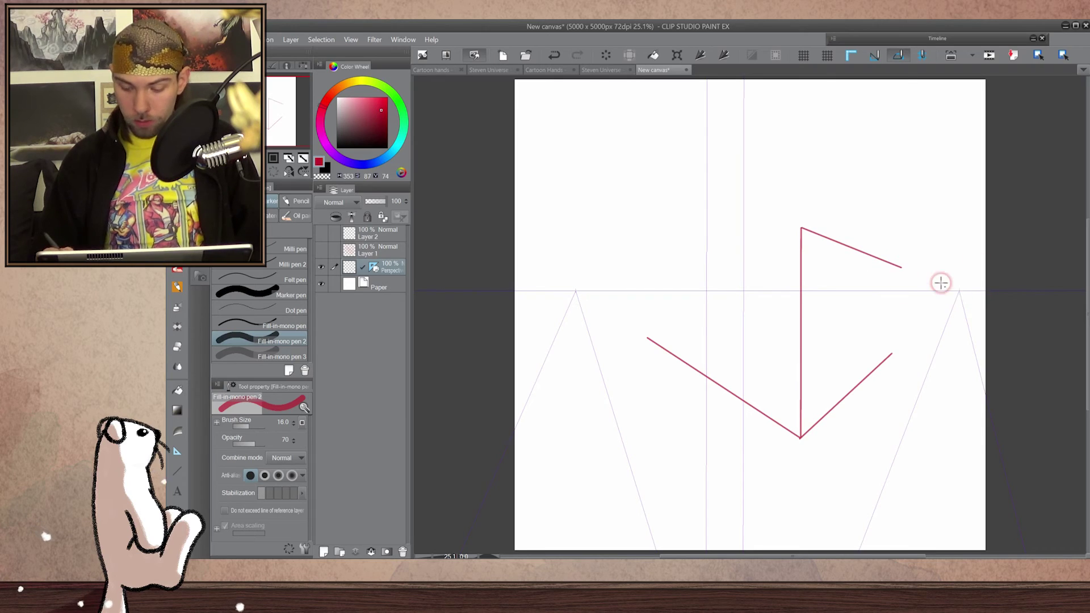
pyautogui.moveTo(671, 286); pyautogui.dragTo(660, 287)
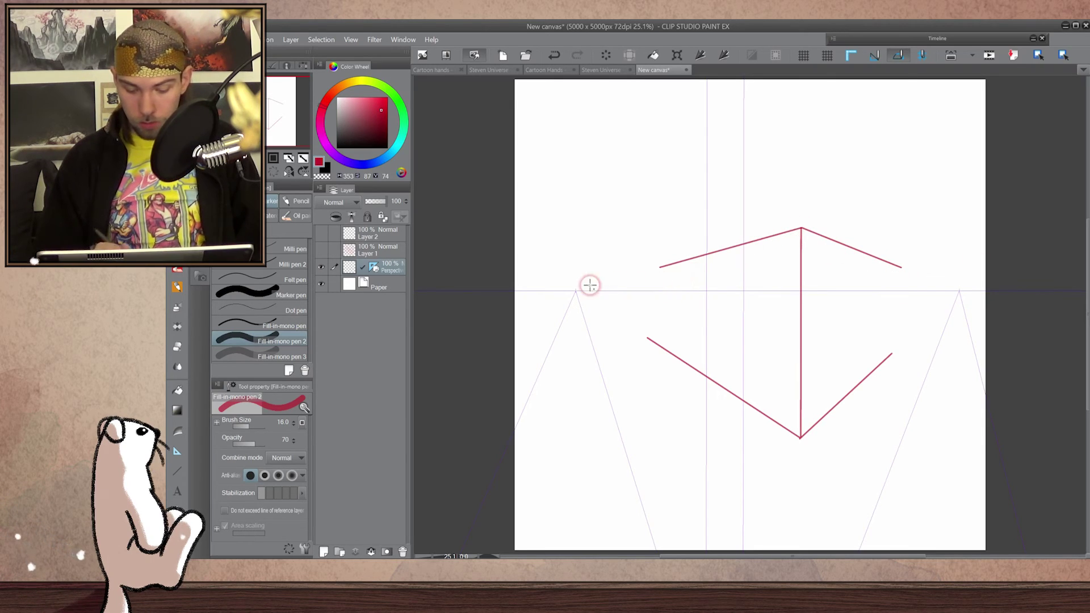
# Try strokes in different directions around the box's upper part to test snapping to the perspective ruler.
pyautogui.moveTo(819, 148)
pyautogui.mouseDown()
pyautogui.moveTo(839, 161)
pyautogui.moveTo(769, 234)
pyautogui.moveTo(704, 213)
pyautogui.mouseUp()
pyautogui.moveTo(789, 91); pyautogui.dragTo(801, 333)
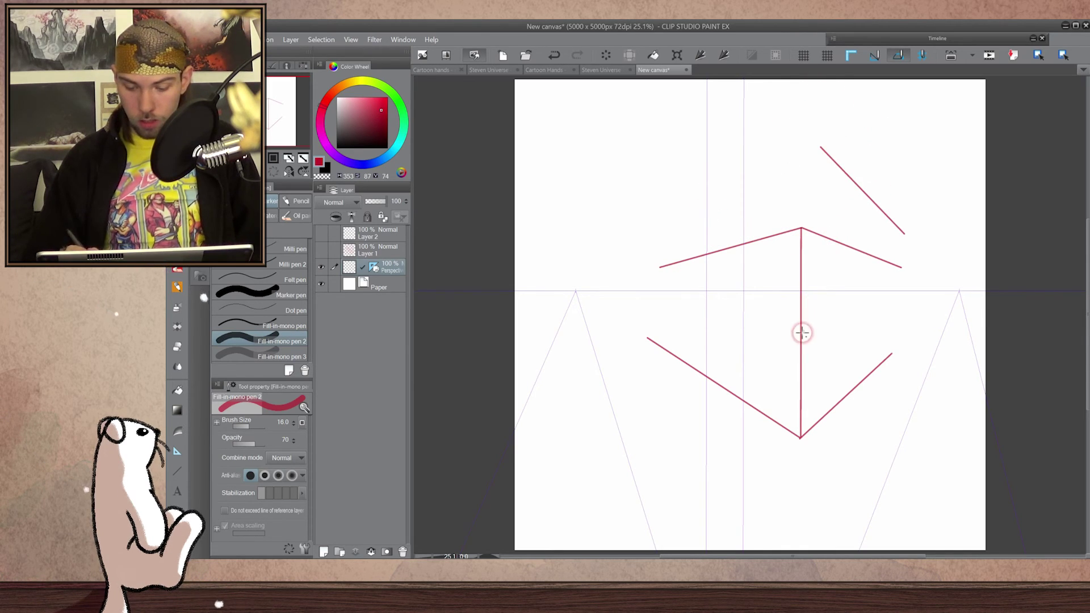
pyautogui.moveTo(715, 329); pyautogui.dragTo(661, 248)
pyautogui.moveTo(681, 174)
pyautogui.mouseDown()
pyautogui.moveTo(829, 95)
pyautogui.moveTo(871, 129)
pyautogui.moveTo(822, 189)
pyautogui.moveTo(762, 195)
pyautogui.moveTo(815, 112)
pyautogui.mouseUp()
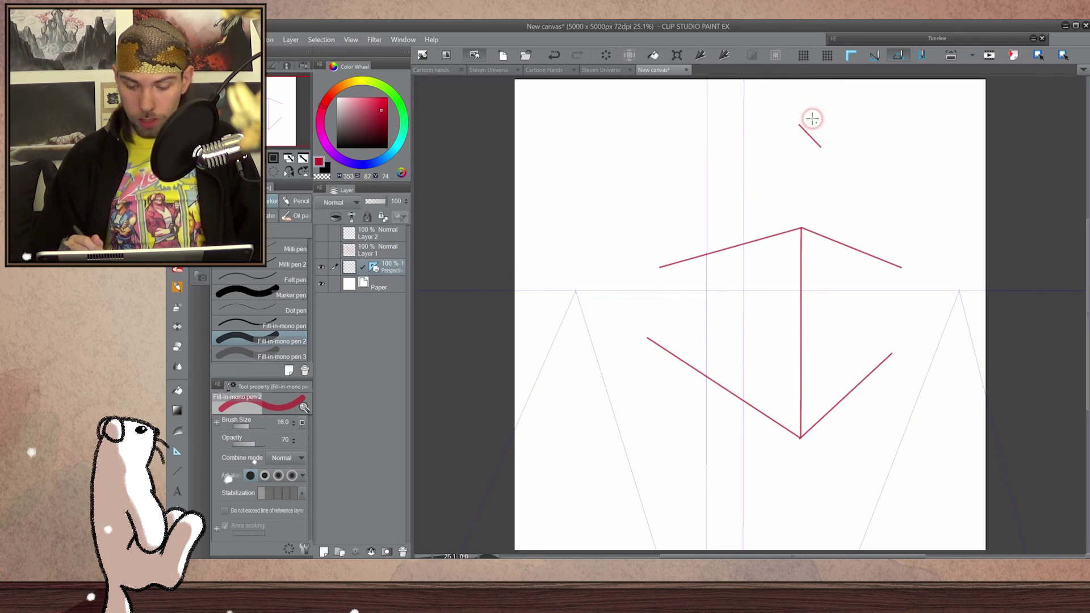
# Draw the box's two outer vertical edges and the hidden back edges receding from their corners toward the opposite vanishing points.
pyautogui.moveTo(692, 247); pyautogui.dragTo(692, 377)
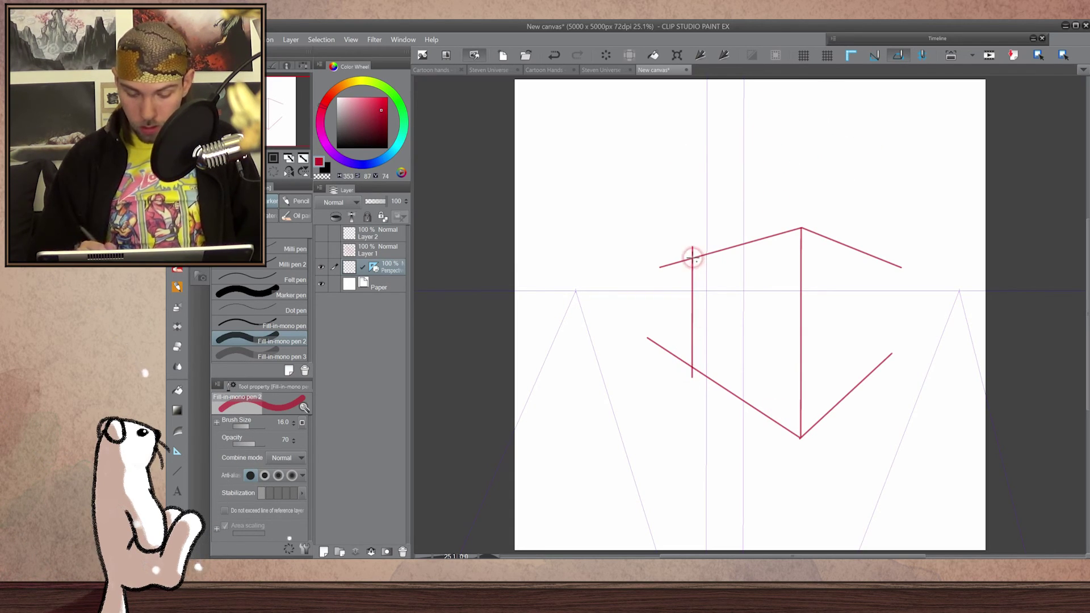
pyautogui.moveTo(693, 258); pyautogui.dragTo(799, 295)
pyautogui.moveTo(693, 366); pyautogui.dragTo(848, 323)
pyautogui.moveTo(862, 237)
pyautogui.mouseDown()
pyautogui.moveTo(862, 399)
pyautogui.moveTo(762, 345)
pyautogui.mouseUp()
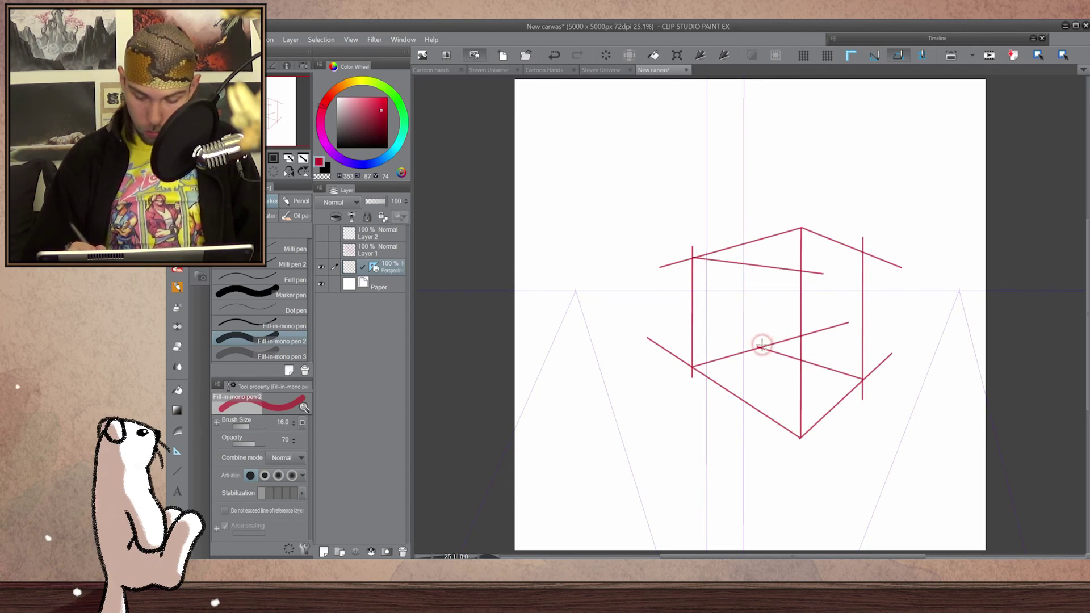